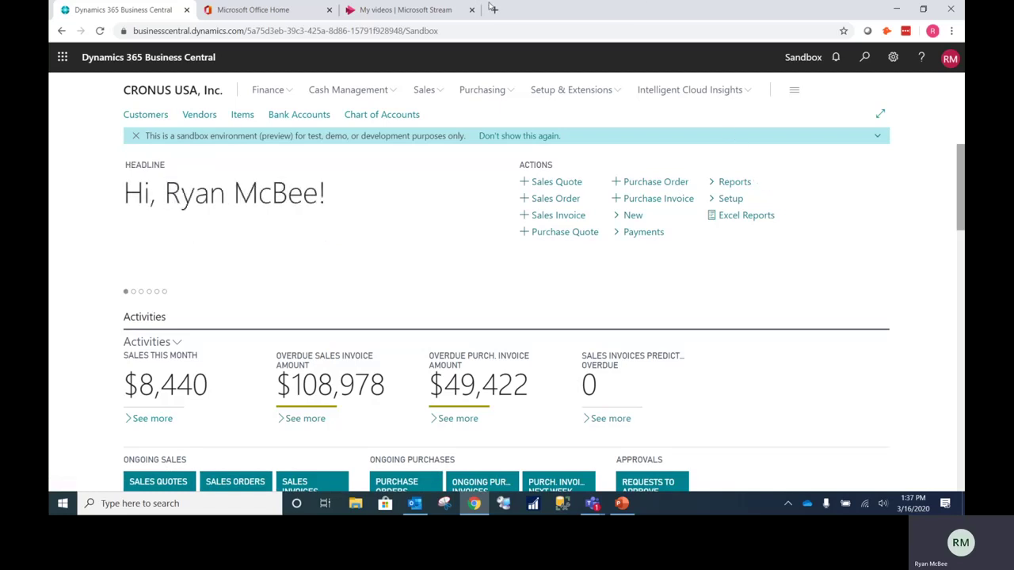
Step: Open the Collections page from the Sales menu and set Age By to Due Date
click(442, 91)
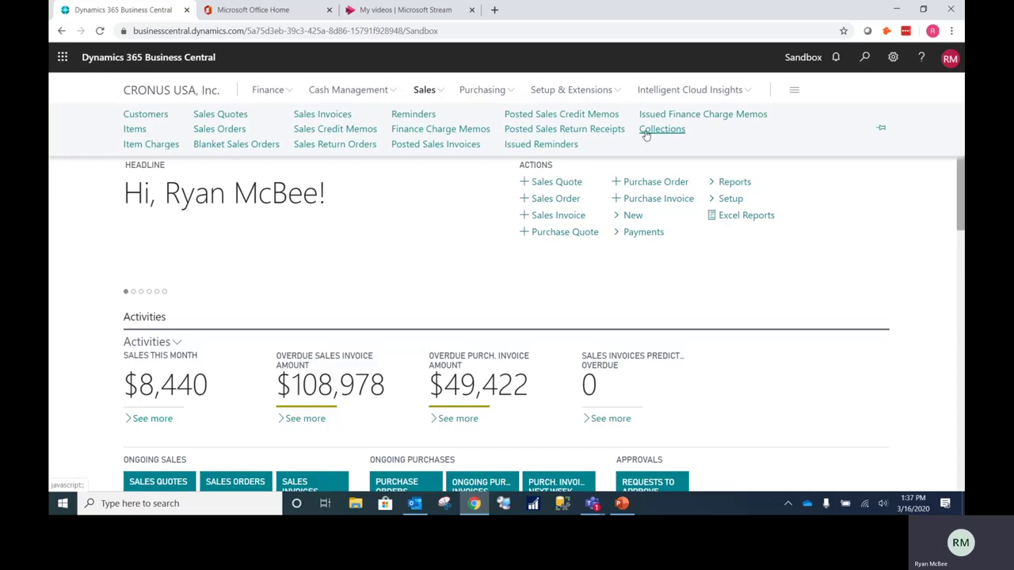
click(645, 134)
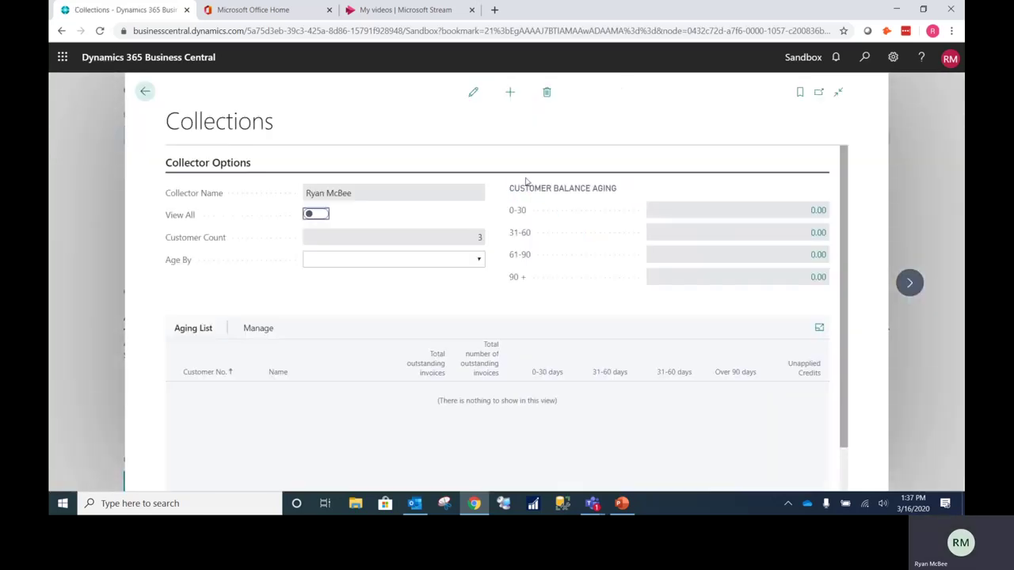
click(471, 259)
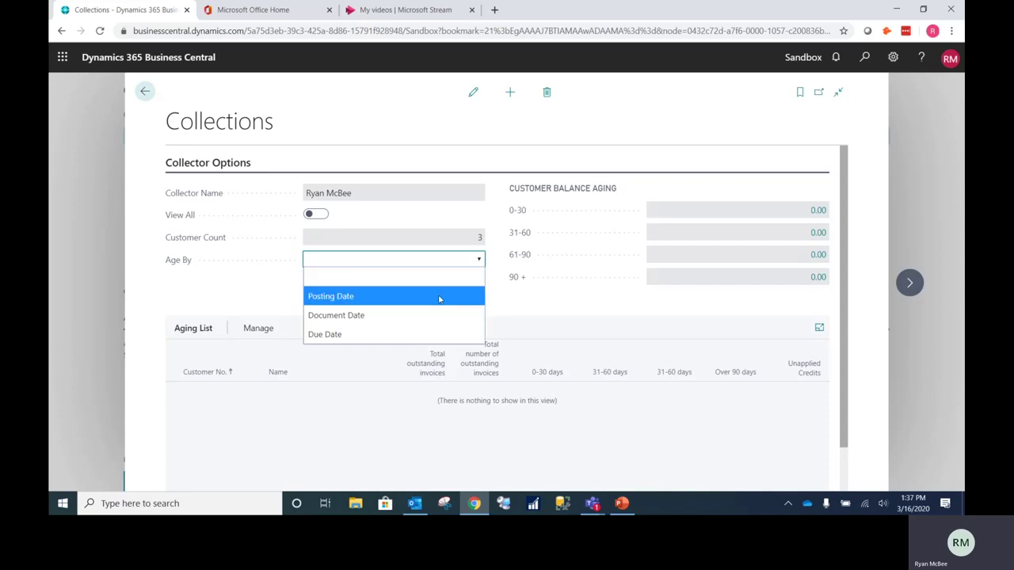
click(436, 334)
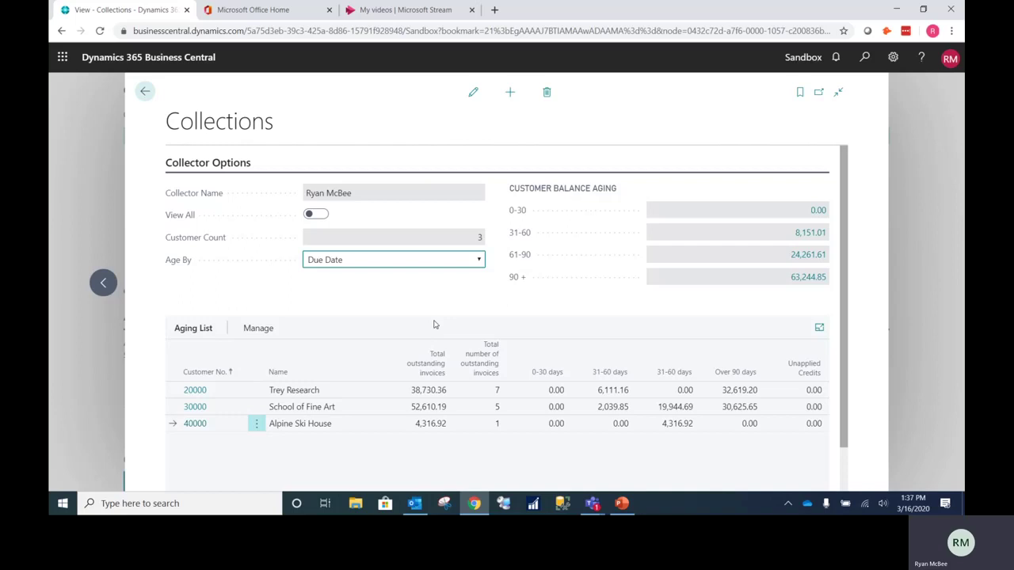
Step: Turn on View All and sort the Aging List by the Over 90 days column
click(317, 214)
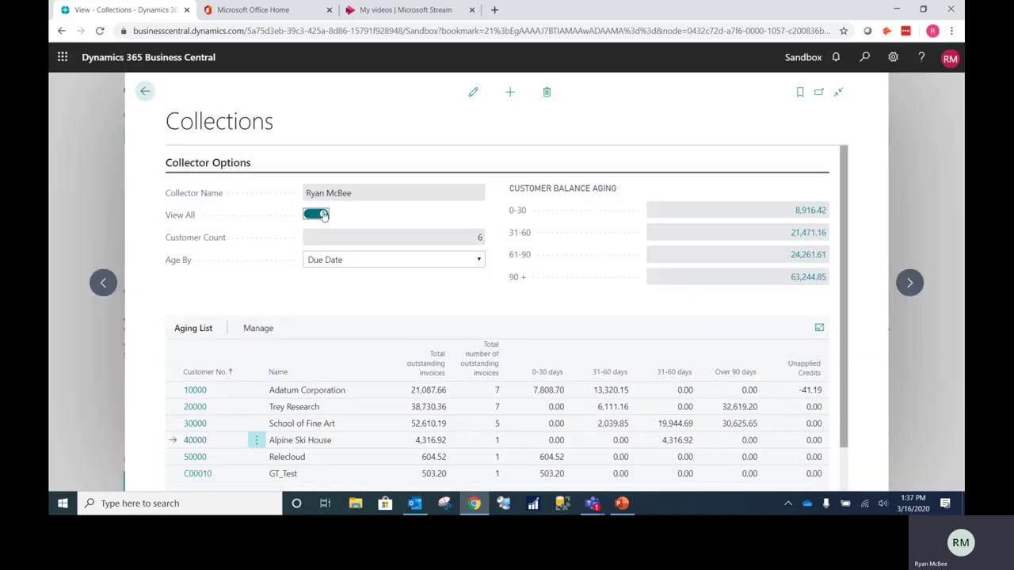
scroll(495, 293, down, 1)
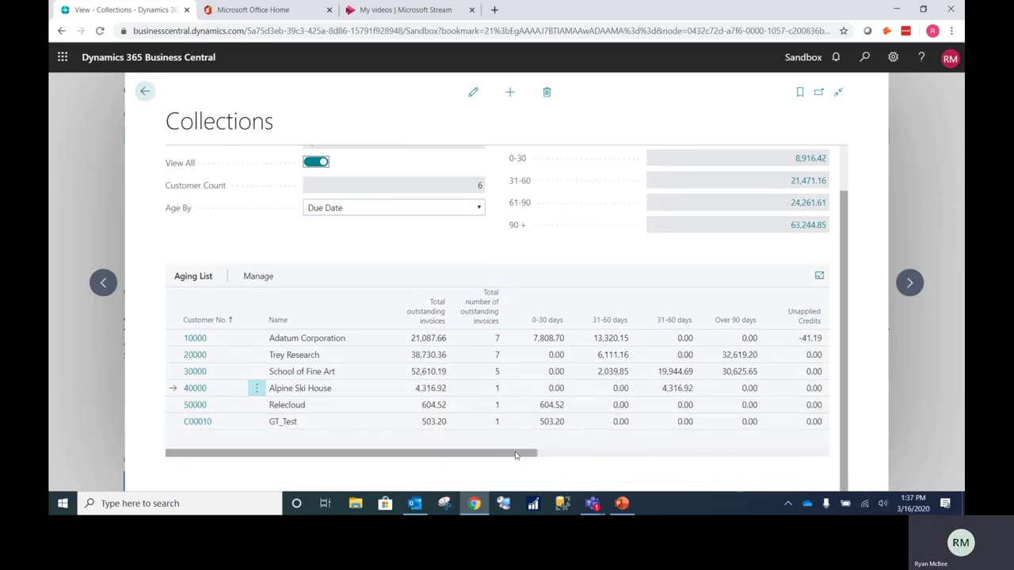
drag(515, 455, 606, 464)
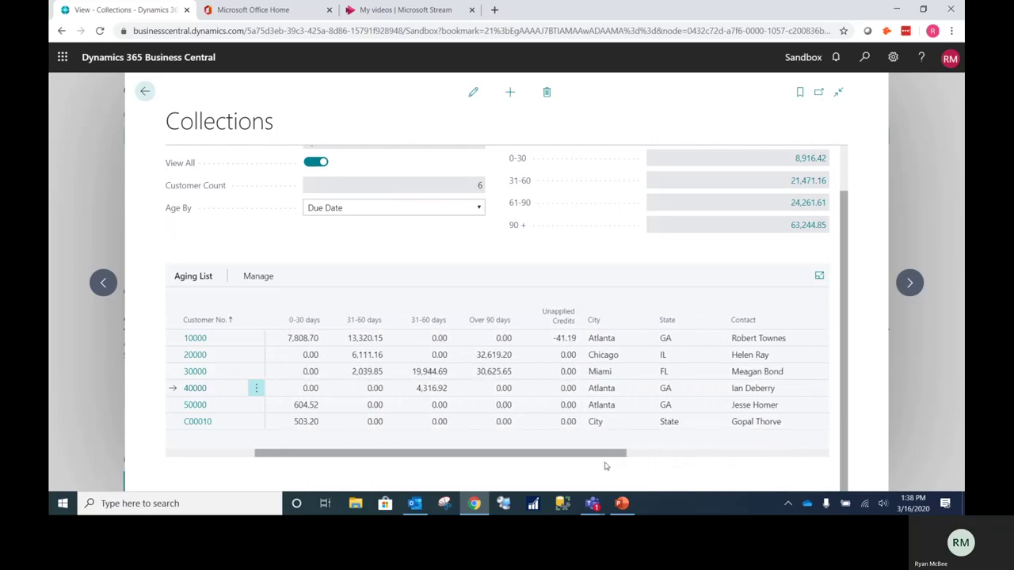
click(506, 320)
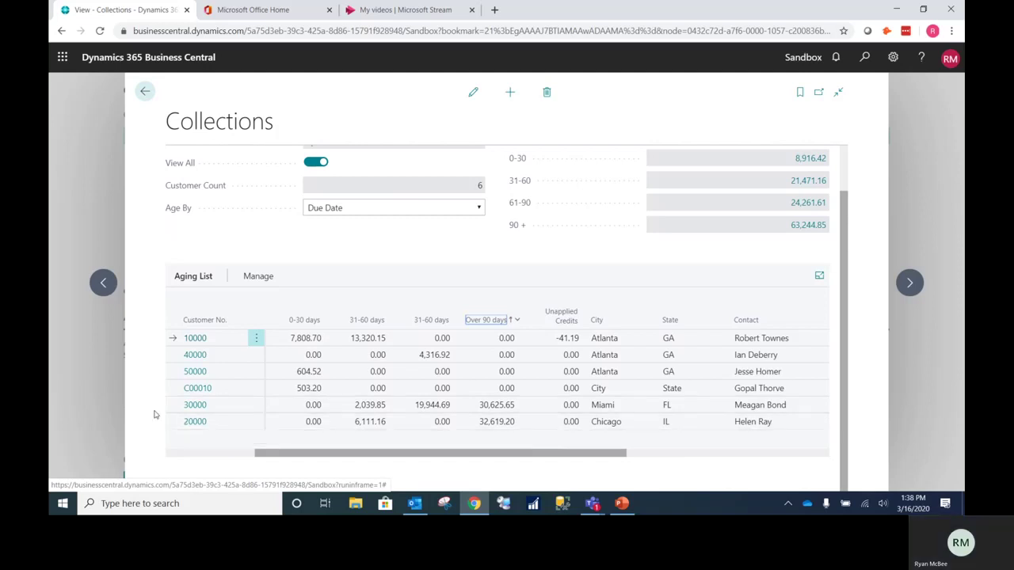
Step: Open customer 20000 Trey Research, check its unposted sales invoices, then review its Invoices part
click(190, 424)
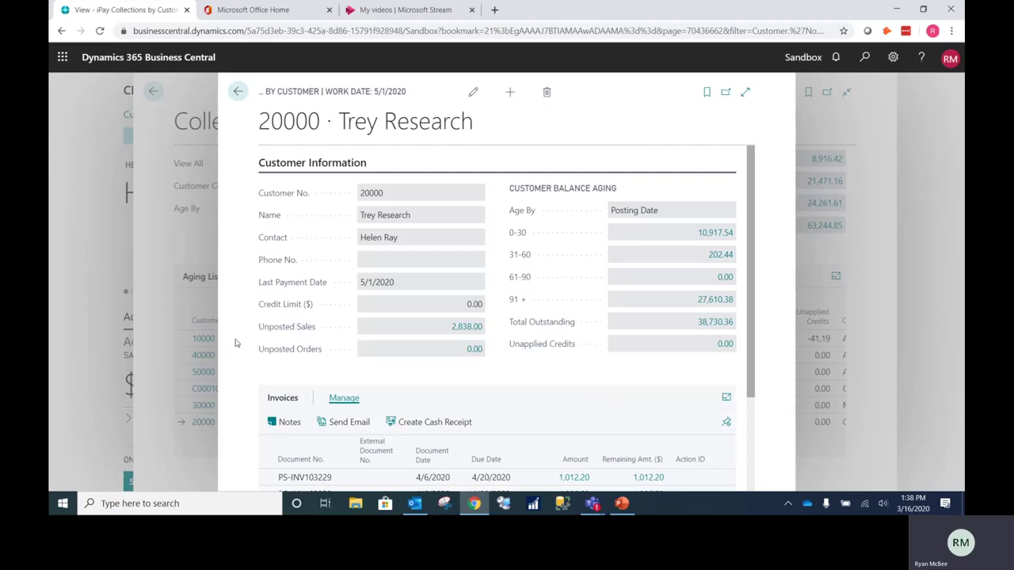
click(454, 331)
click(758, 294)
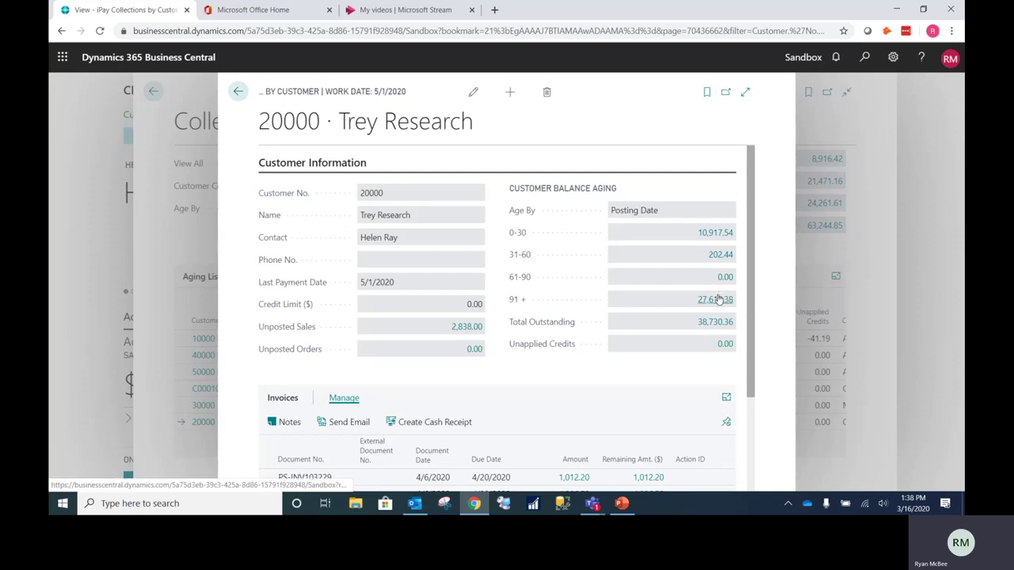
scroll(717, 304, down, 3)
scroll(711, 315, up, 3)
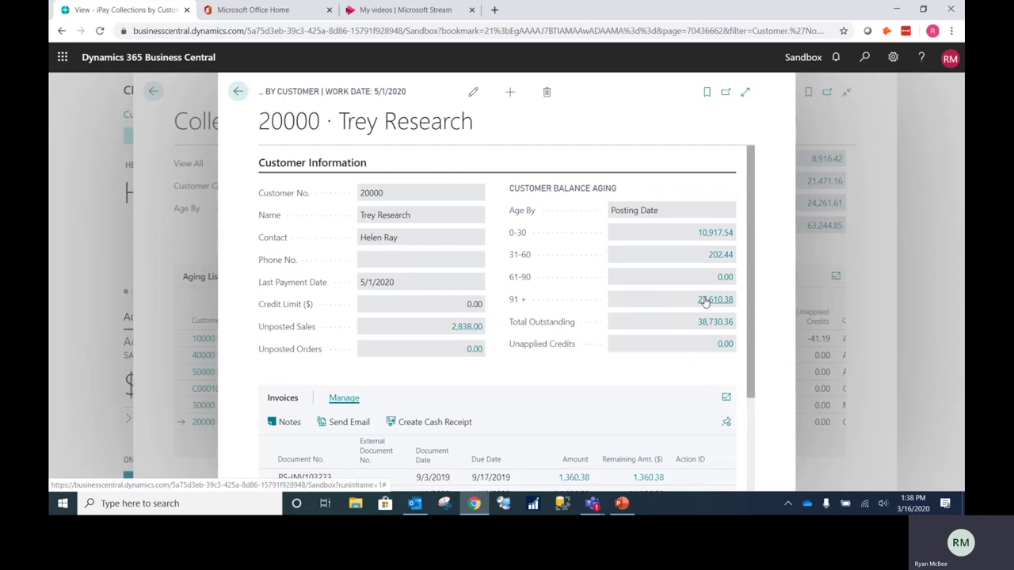
scroll(703, 301, down, 3)
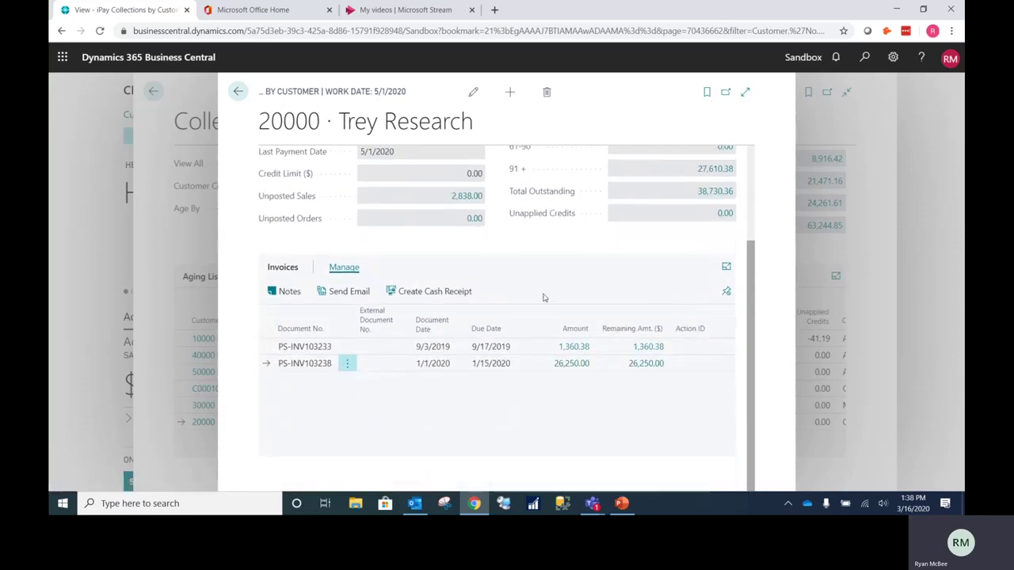
Step: View the iPay collection note on invoice PS-INV103233, then return to Trey Research's card
click(347, 346)
click(336, 363)
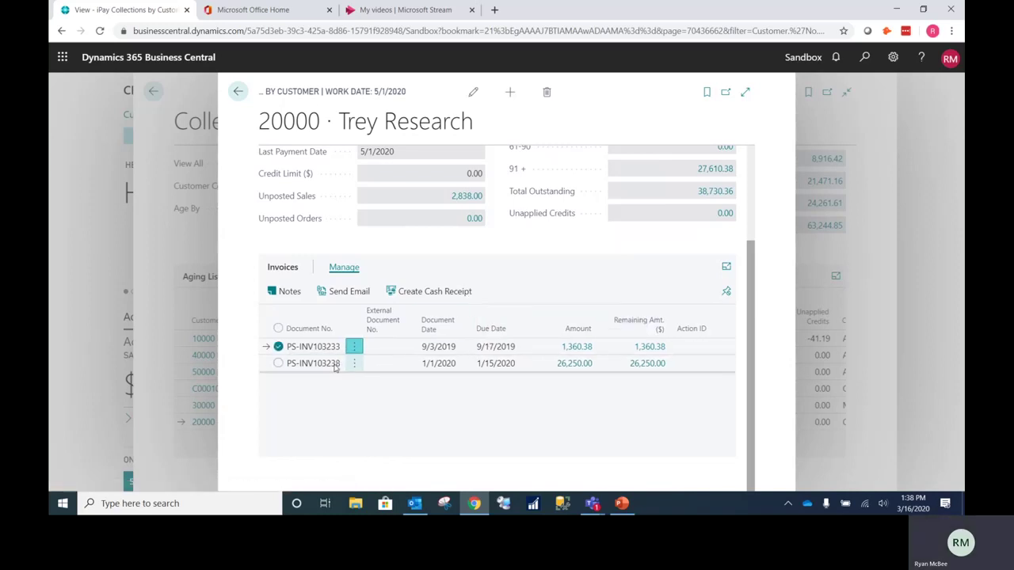
click(286, 291)
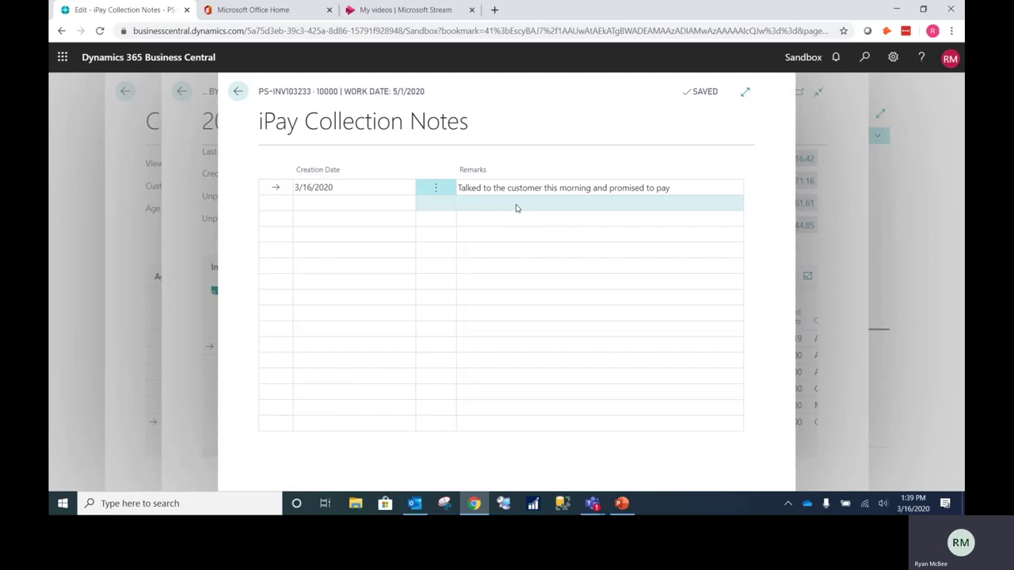
click(238, 93)
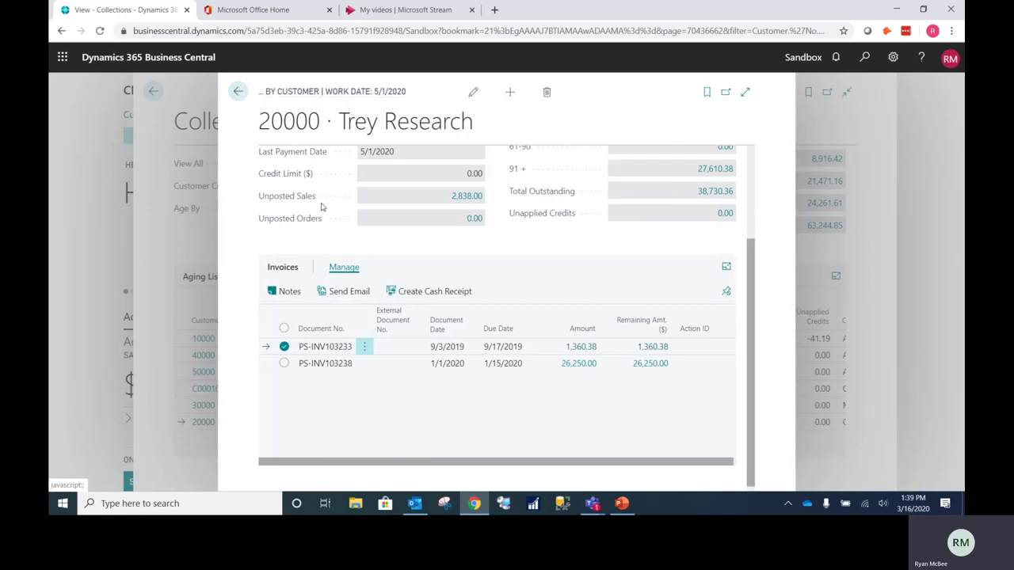
click(364, 350)
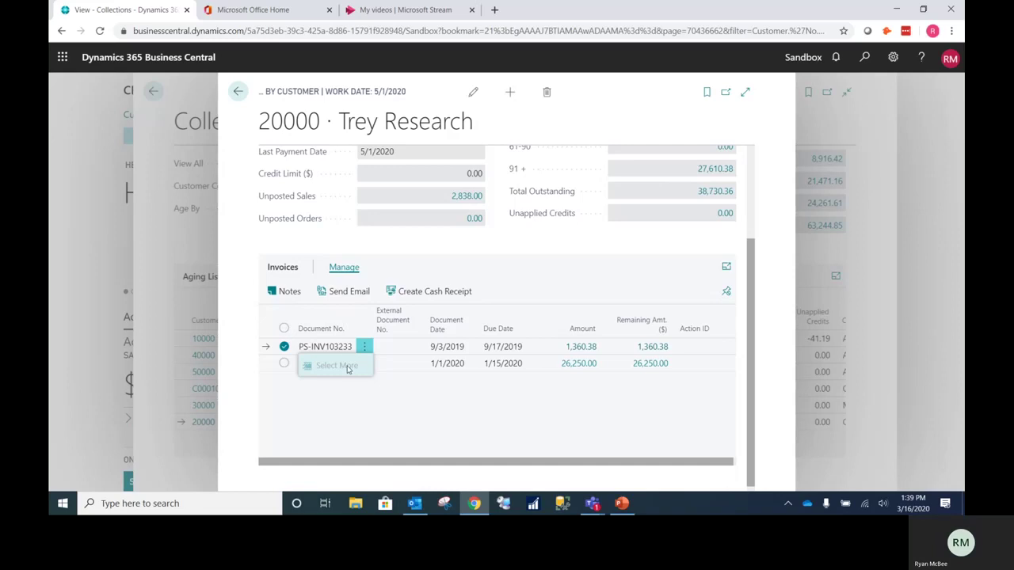
Step: Select both invoices and send the 'Your Invoices are Attached' email with PDFs to Trey Research
click(286, 330)
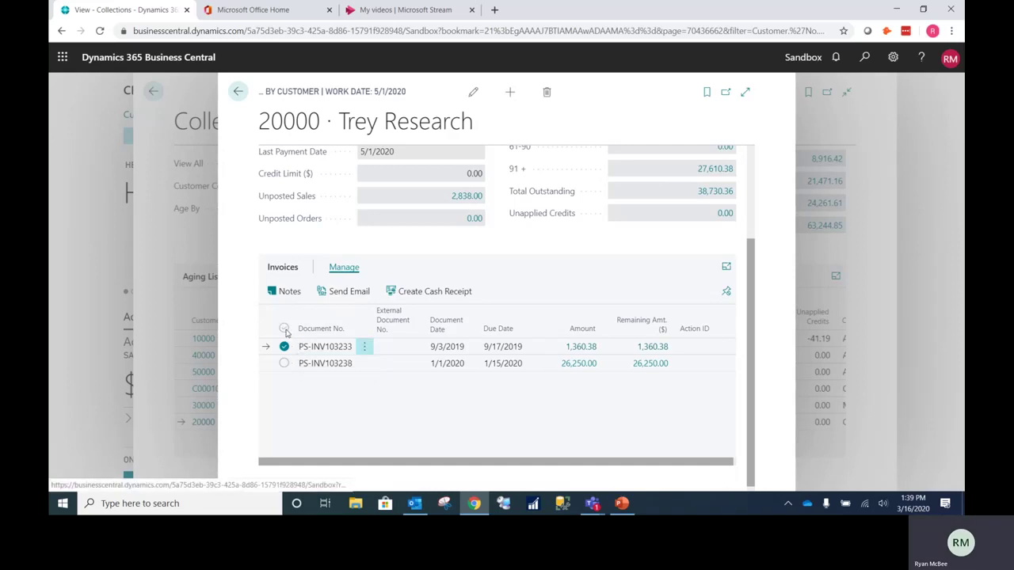
click(285, 329)
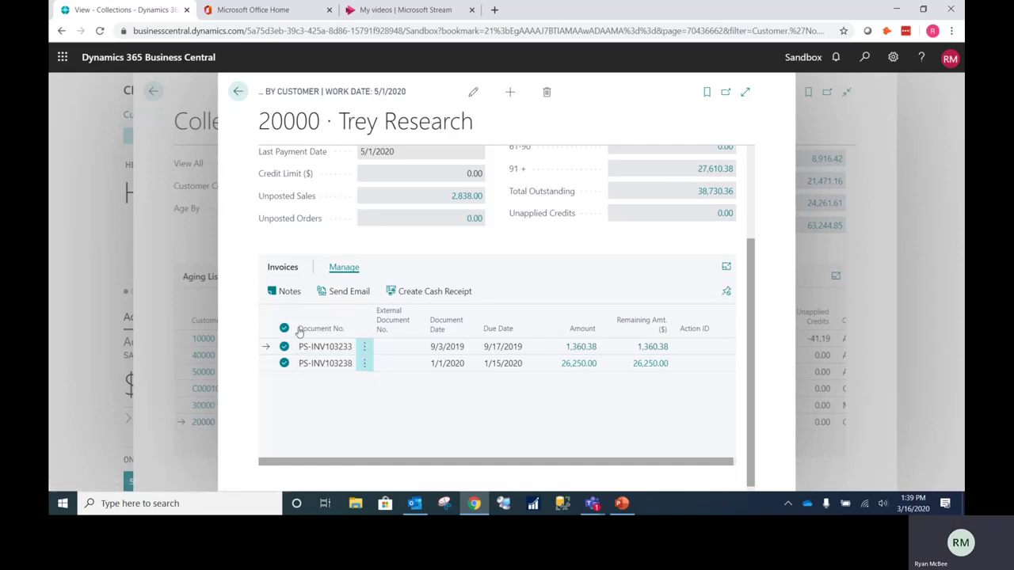
click(347, 292)
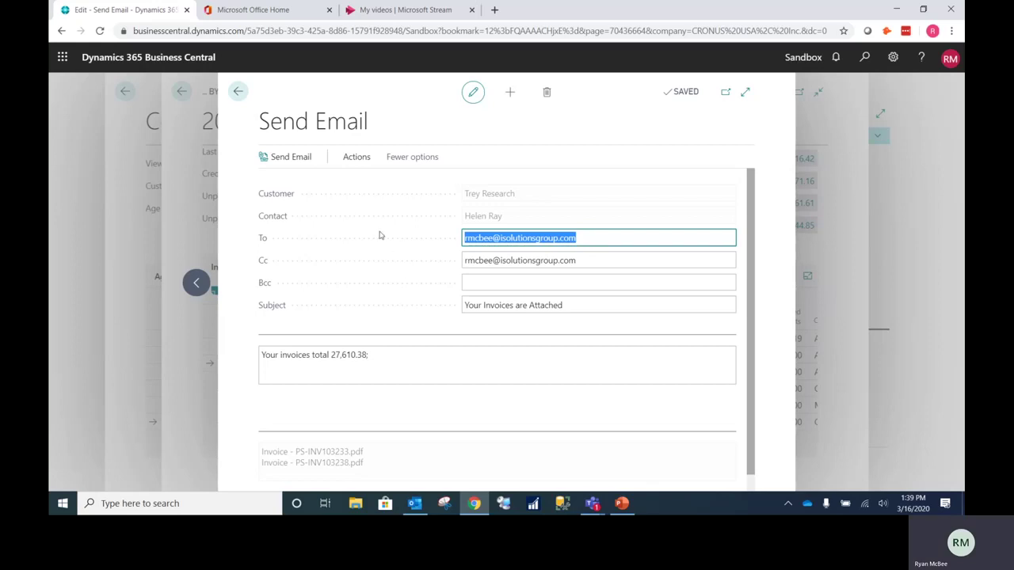
click(305, 161)
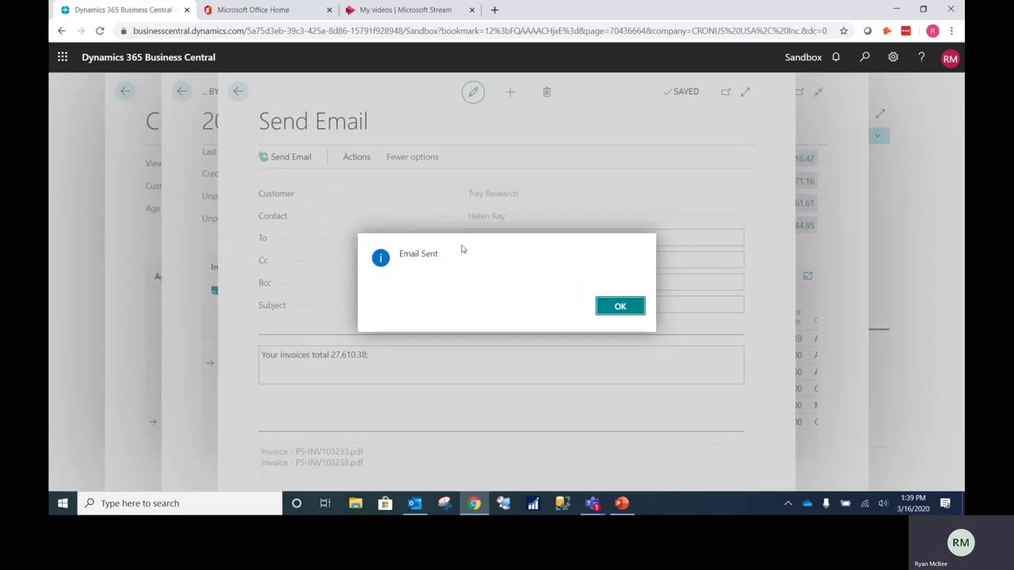
click(622, 307)
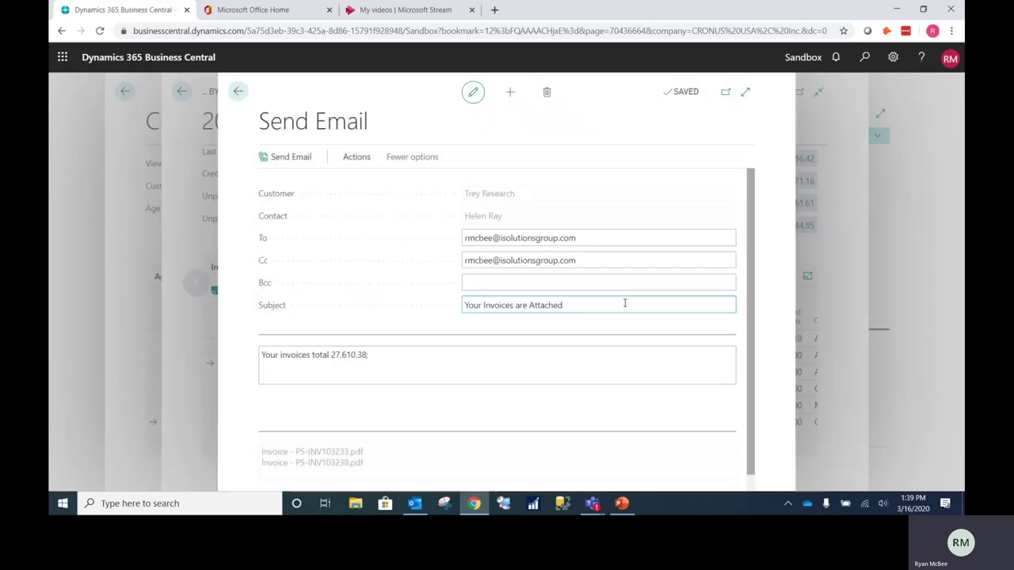
click(555, 283)
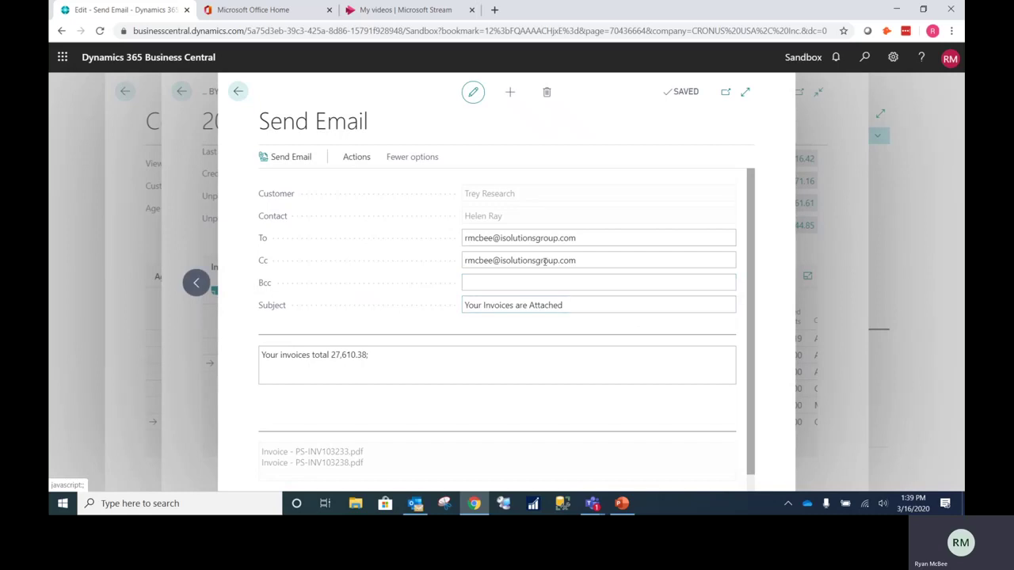
click(239, 91)
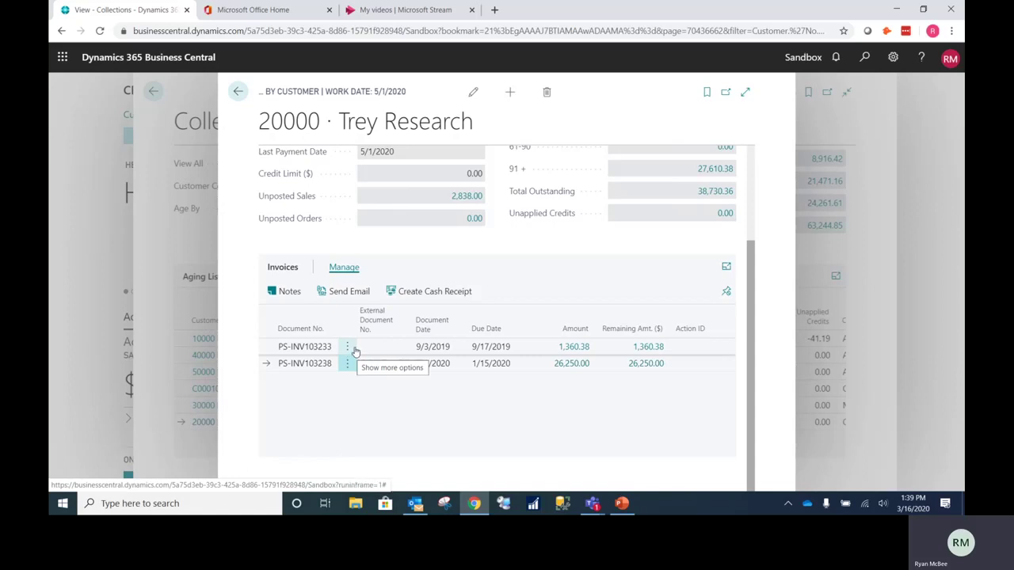
Step: Create a cash receipt journal for both selected invoices (27,610.38), then switch to Outlook
click(347, 353)
click(320, 365)
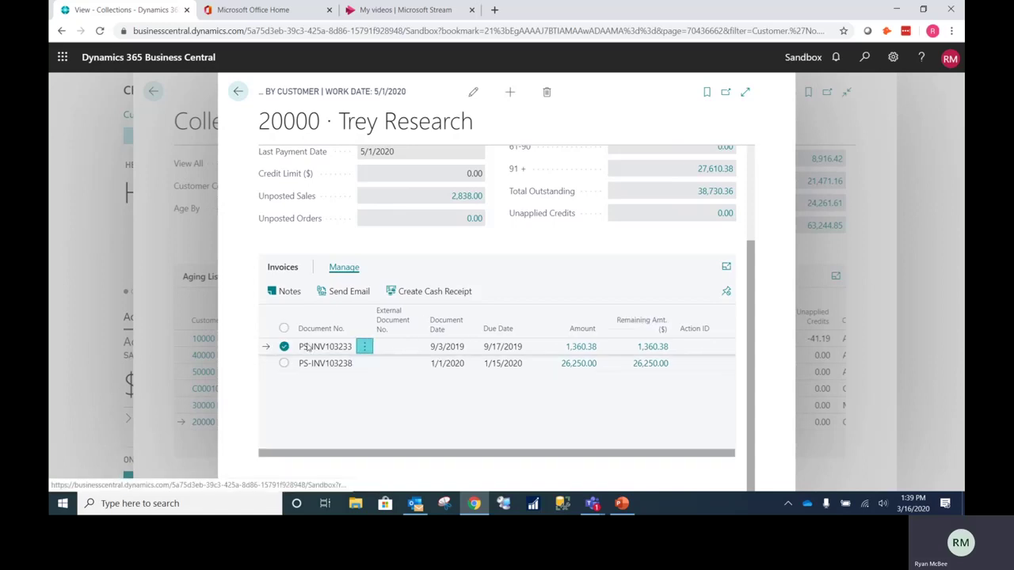
click(283, 328)
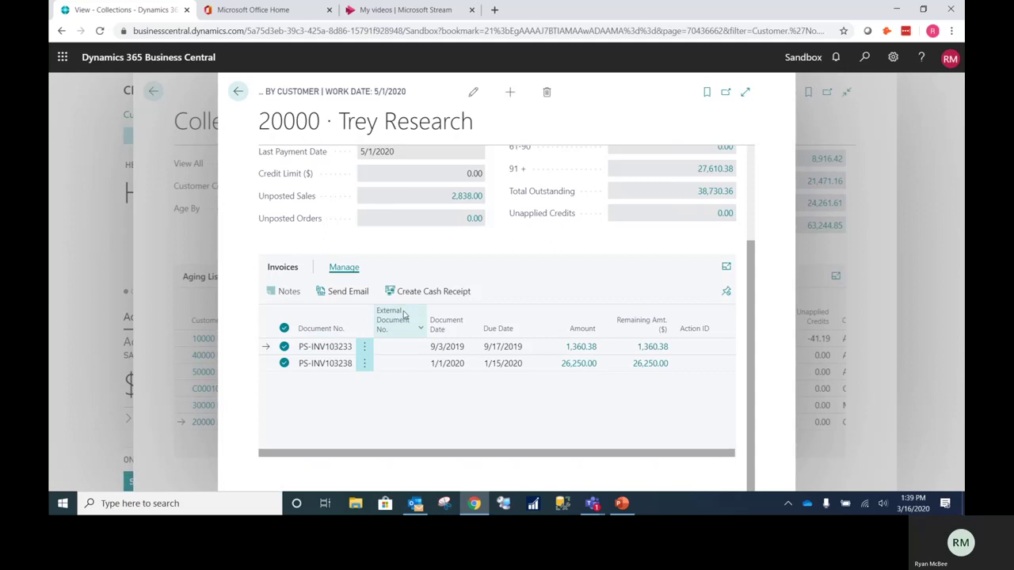
click(426, 291)
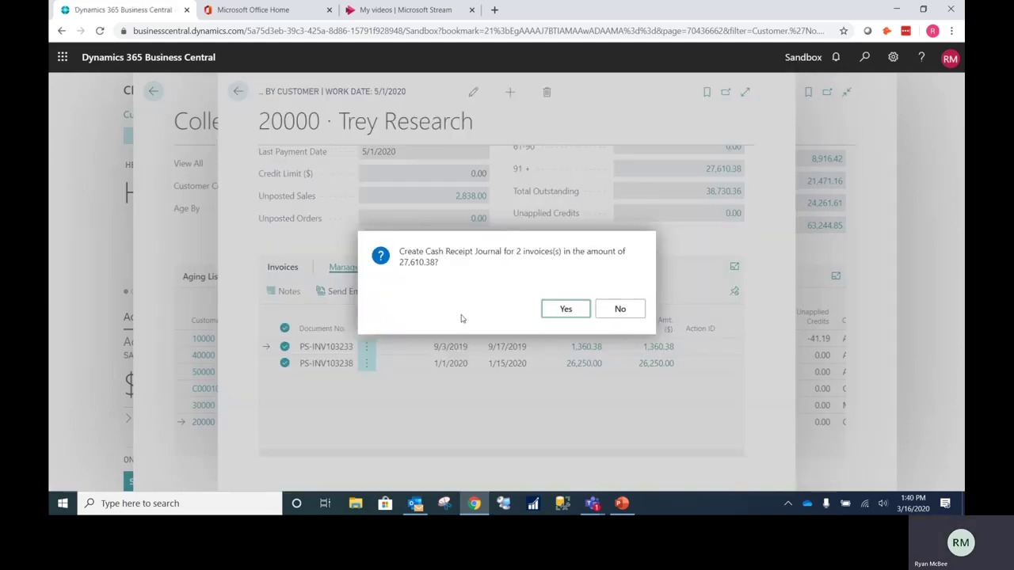
click(563, 314)
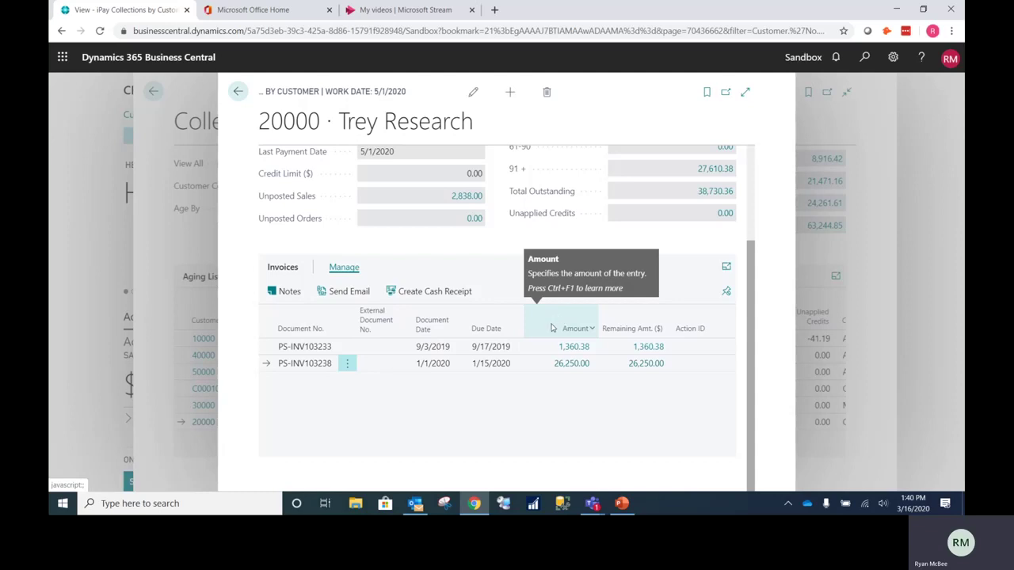
click(416, 504)
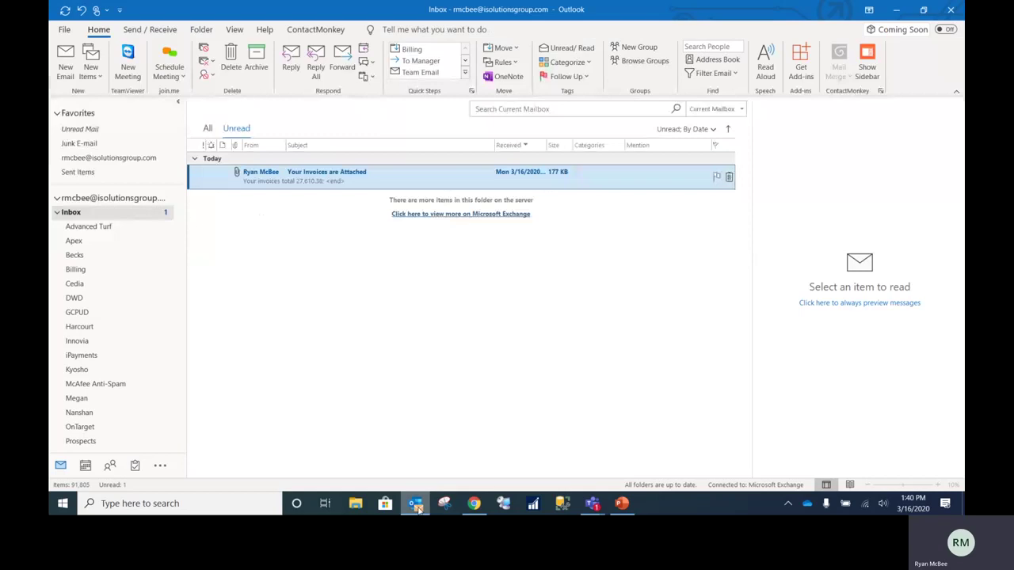
Step: Open the 'Your Invoices are Attached' email and view the PS-INV103238 PDF totalling $26,250.00
double_click(385, 187)
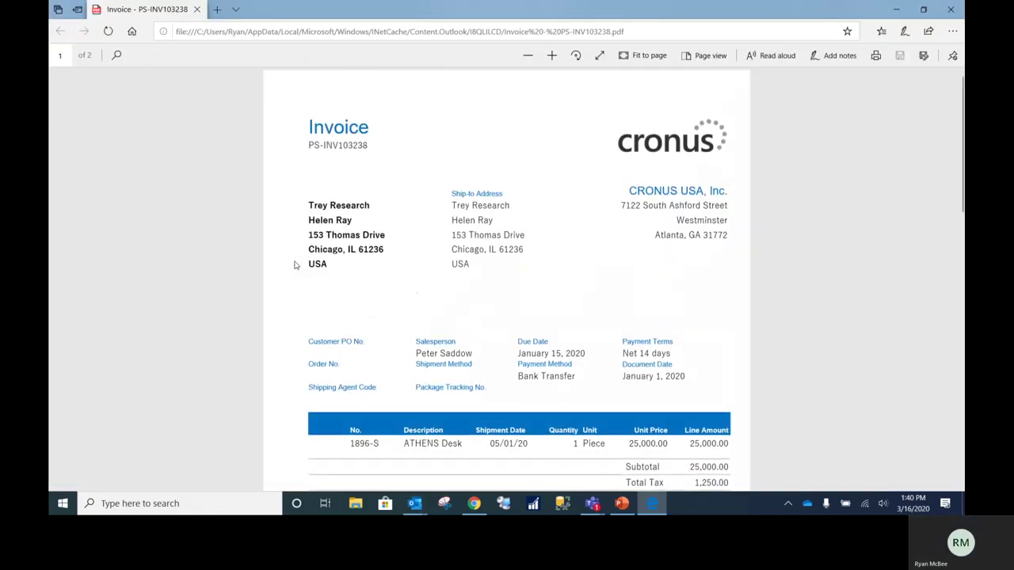
scroll(294, 265, down, 3)
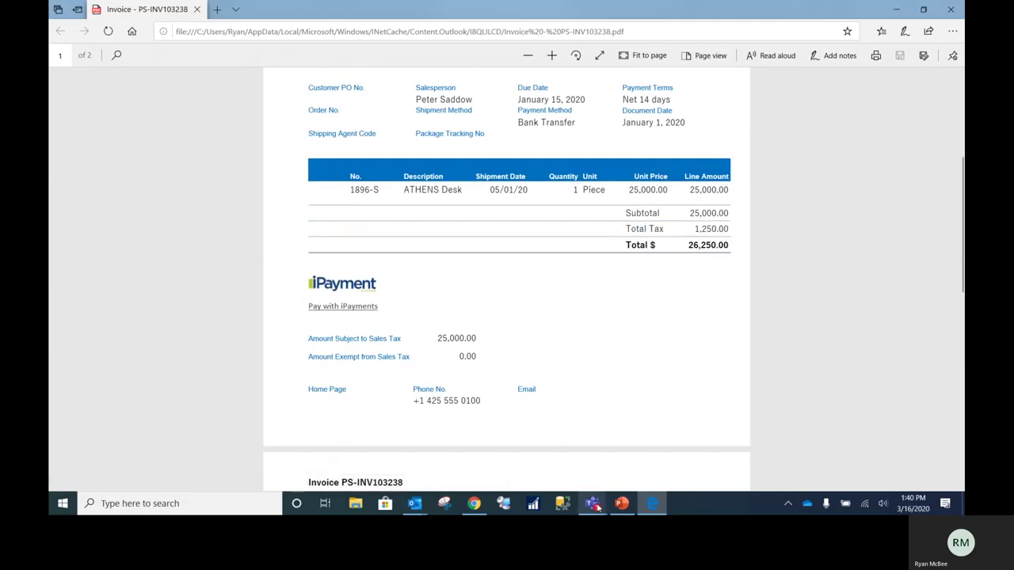
mouse_move(592, 504)
click(709, 443)
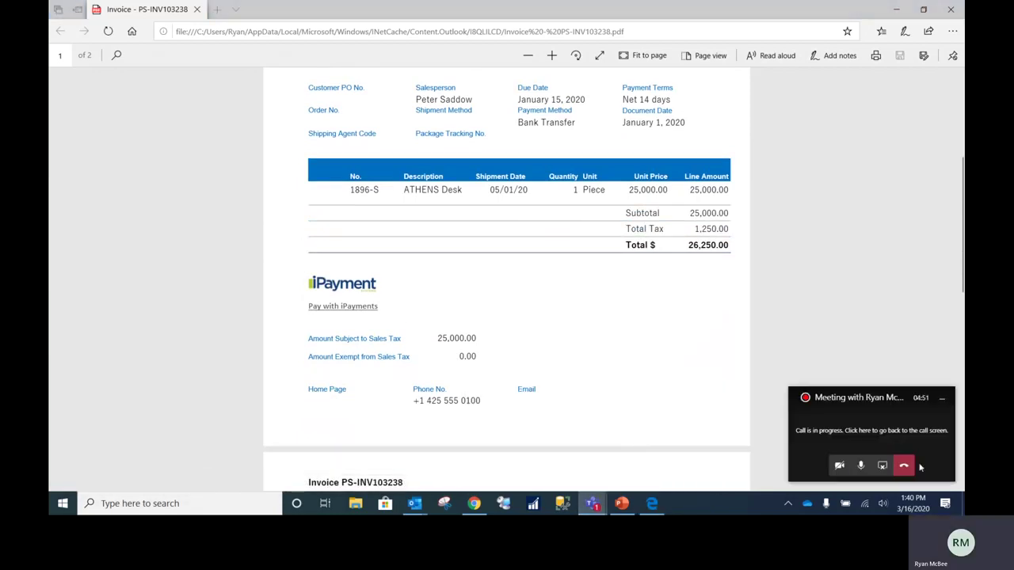